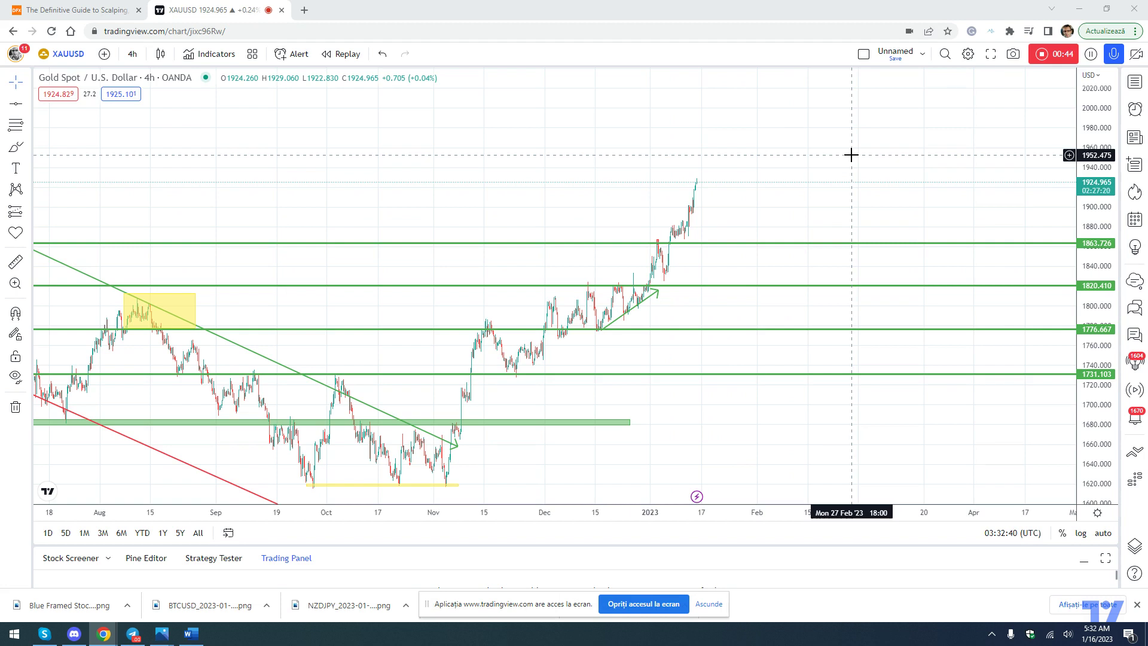
Switch the XAUUSD chart from 4h to 1-day candles and compress the price scale to show more history.
left_click(132, 54)
left_click(179, 354)
left_click_drag(1107, 248, 1051, 302)
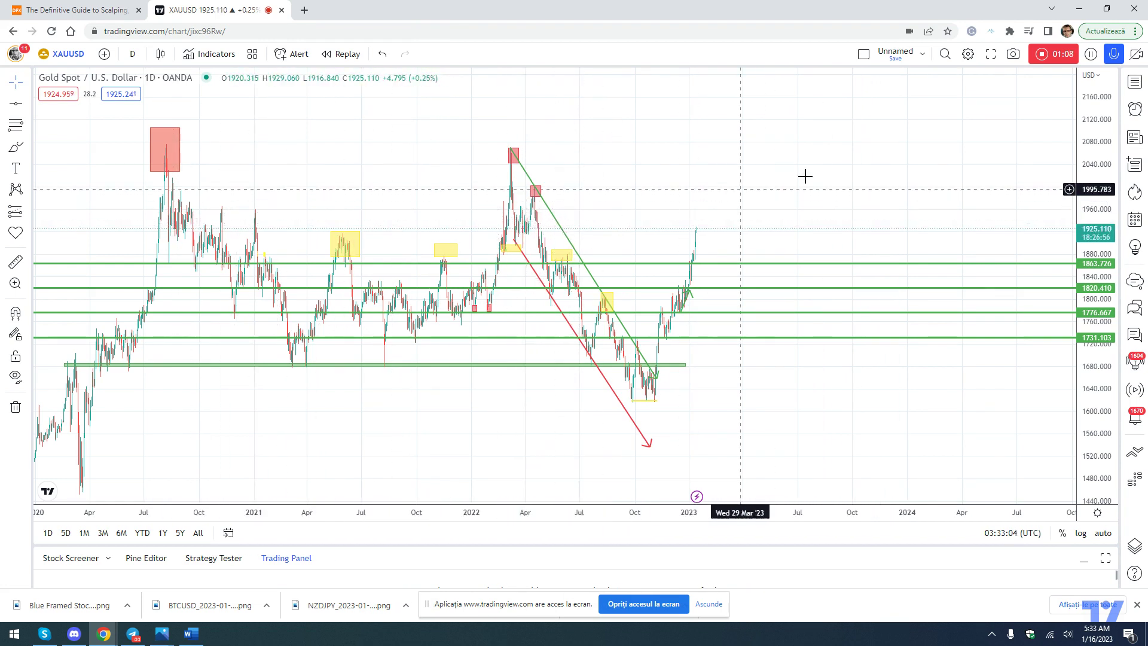
Switch the gold chart to 1-hour candles and compress the price scale to fit all support lines.
left_click(132, 57)
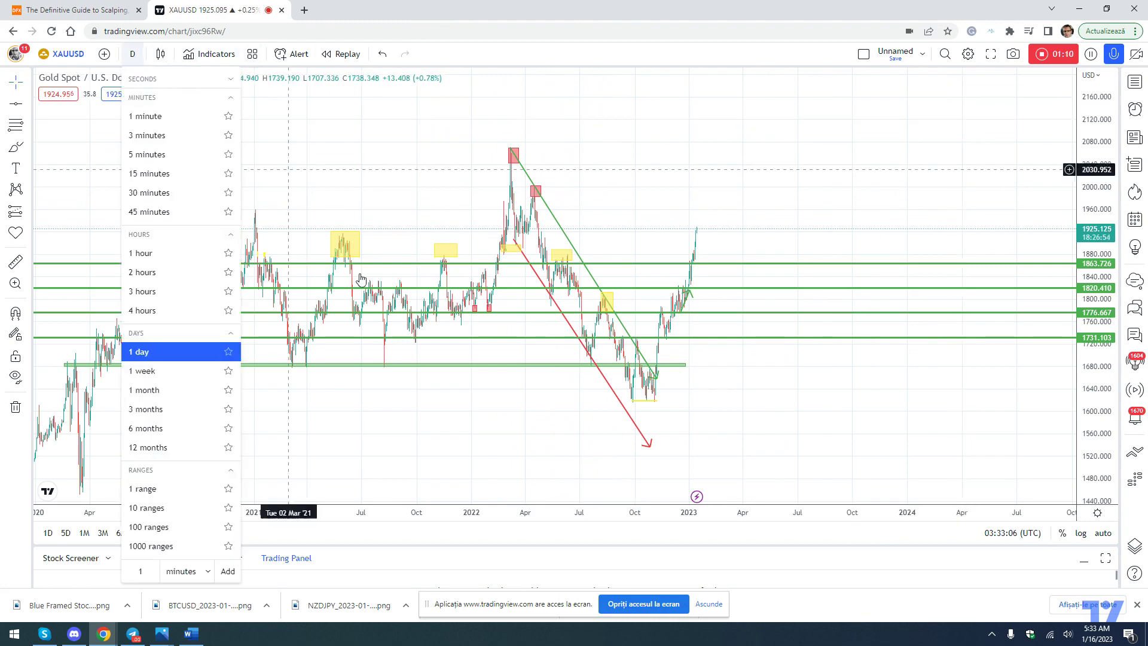
left_click(180, 252)
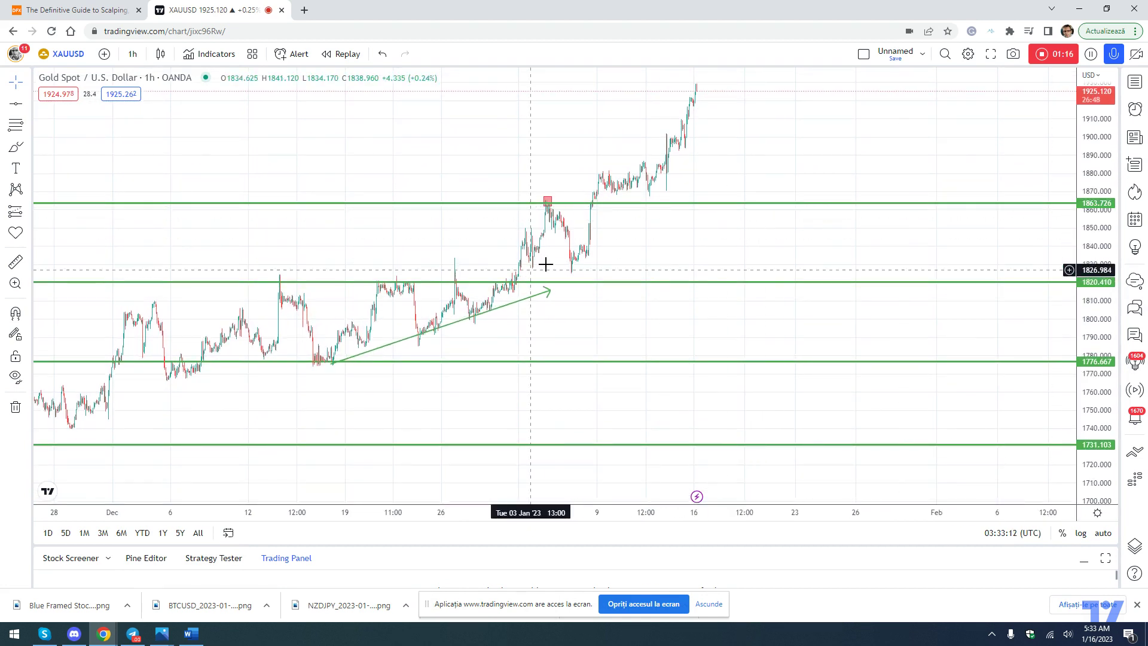
left_click_drag(1094, 192, 1094, 205)
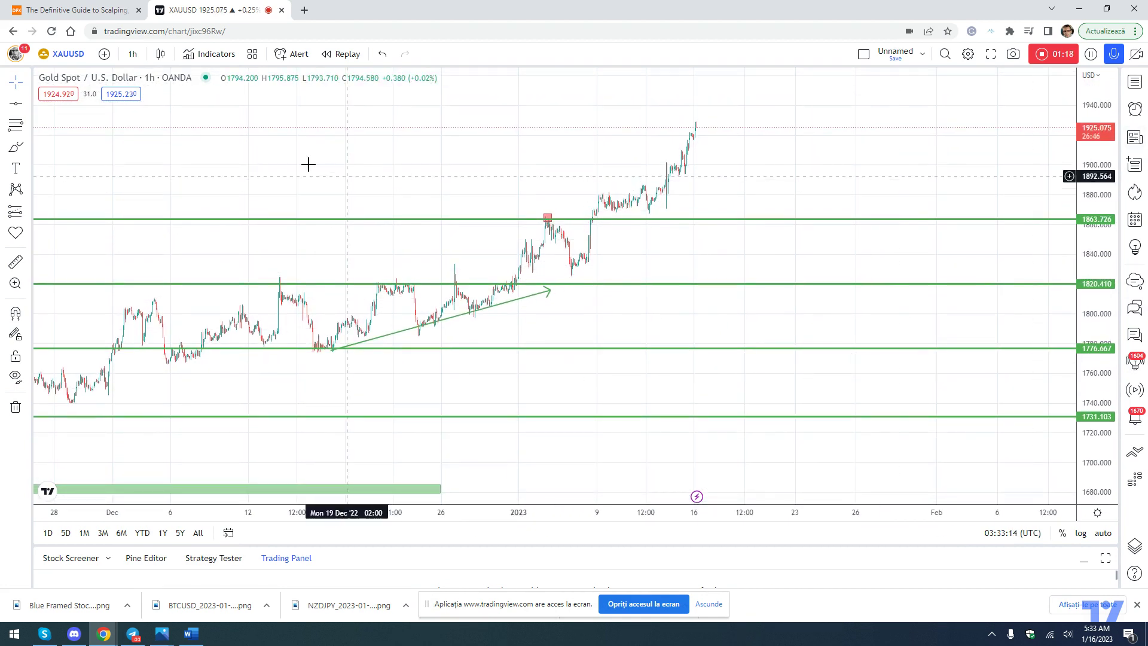
Draw two rising trend lines from the late-December low and the 5 January low.
left_click(27, 104)
left_click(80, 106)
left_click(476, 312)
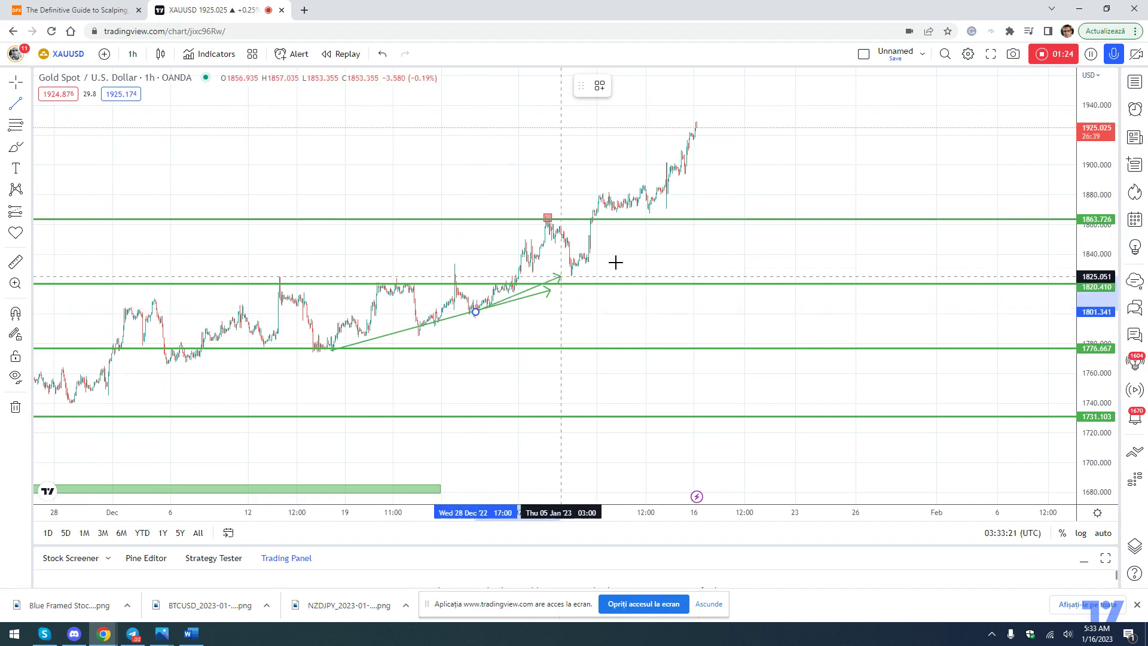
left_click(759, 190)
left_click(27, 105)
left_click(74, 105)
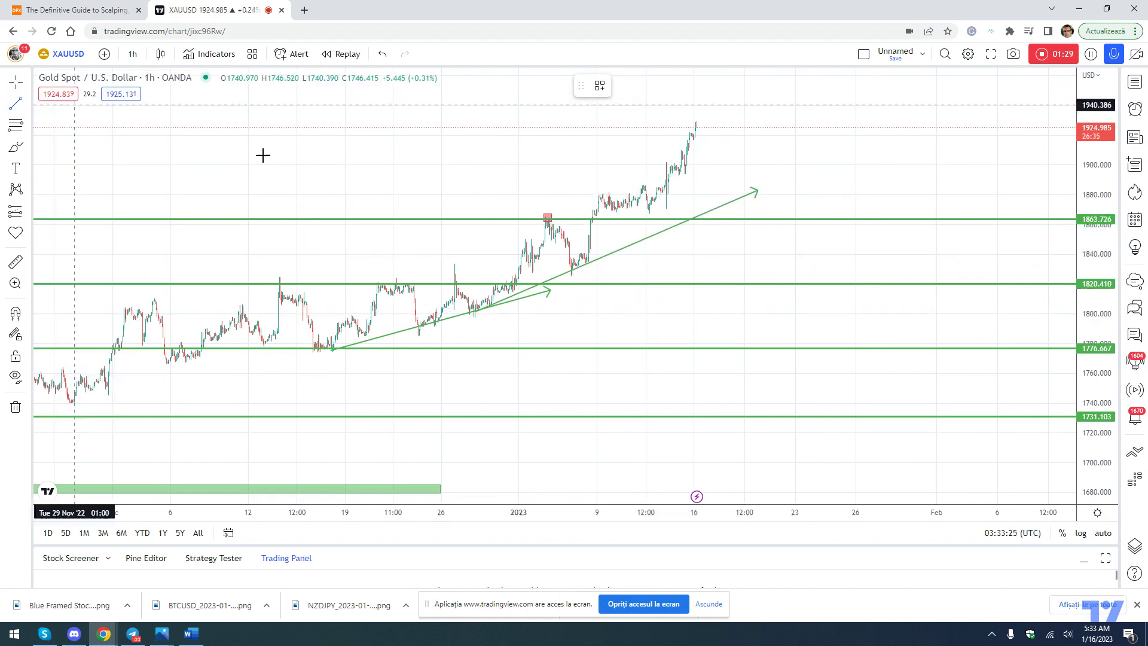
left_click(574, 275)
left_click(715, 161)
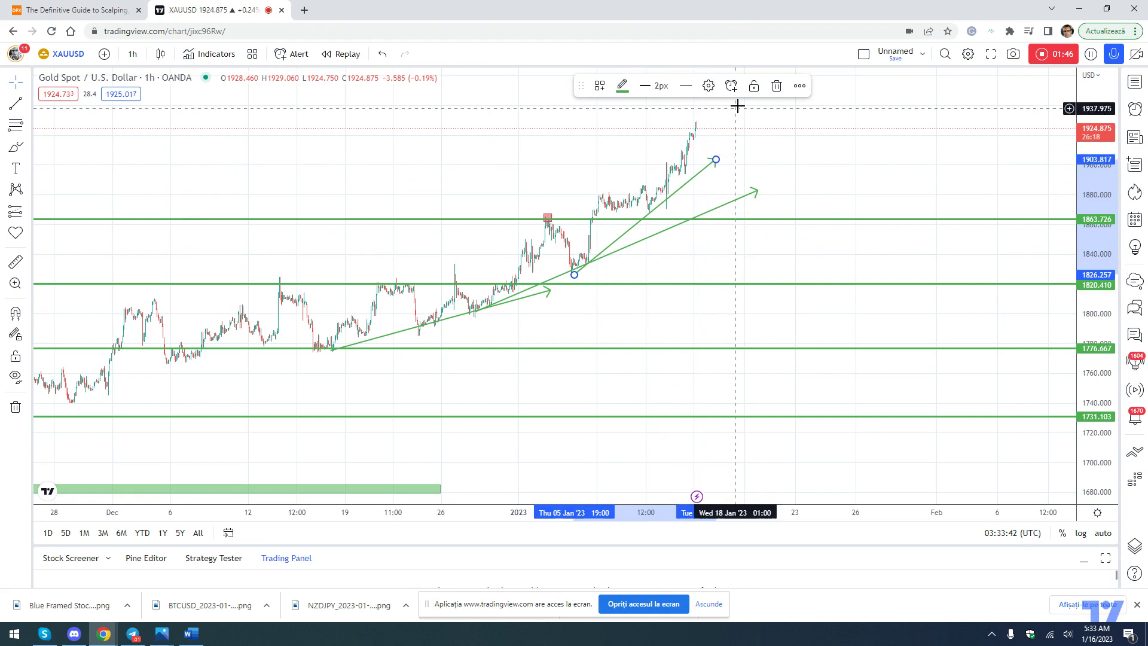
Delete both newly drawn trend lines.
left_click(776, 86)
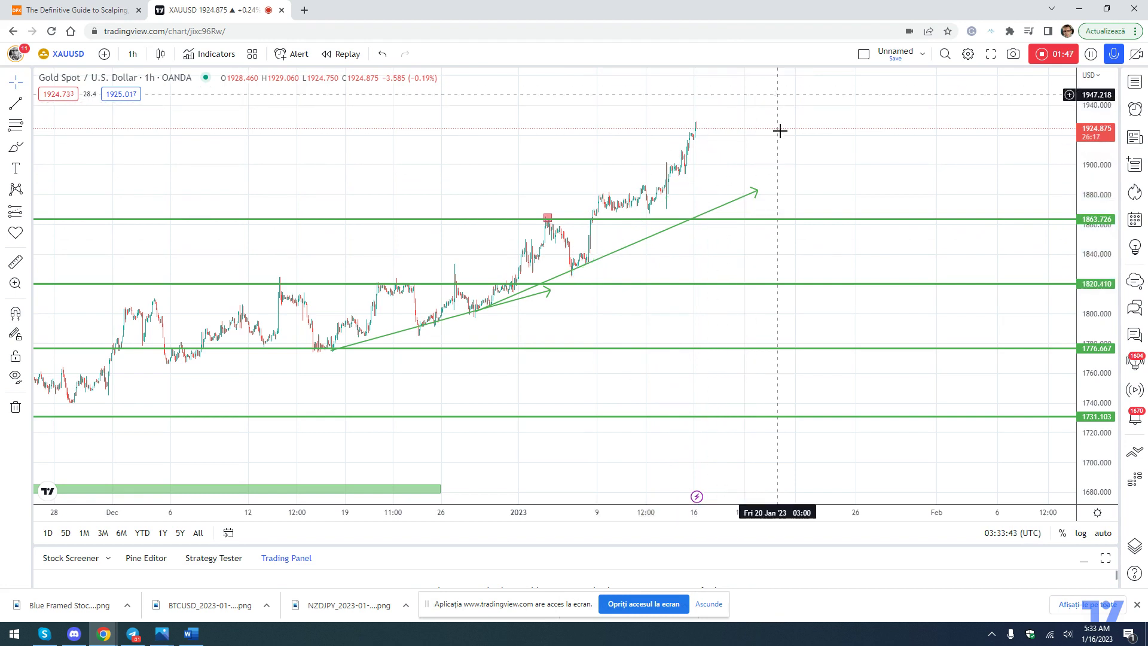
left_click(756, 190)
left_click(777, 86)
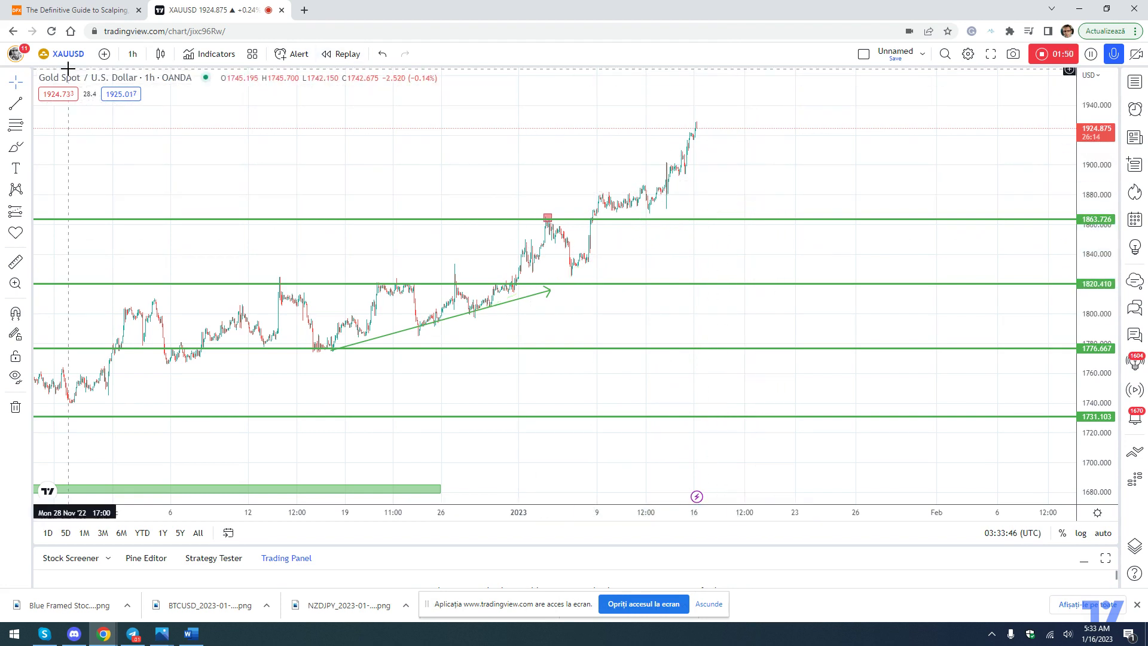
left_click(133, 54)
Return to daily candles, add the Moving Average indicator via an 'MA' search, and zoom into recent years.
left_click(179, 353)
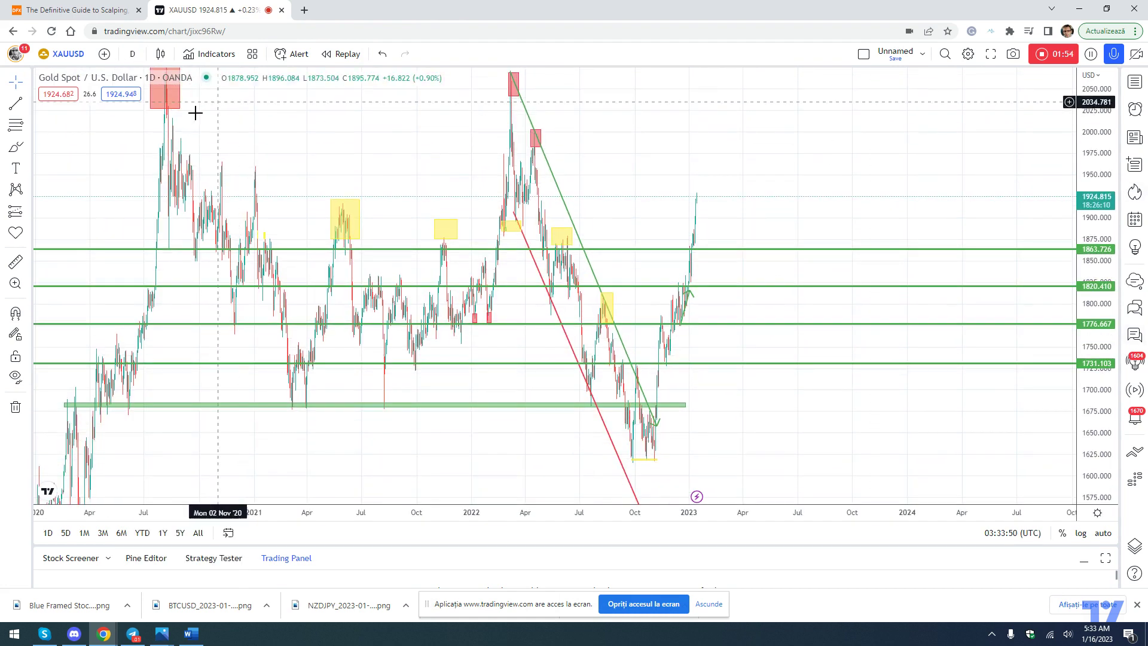
left_click(209, 54)
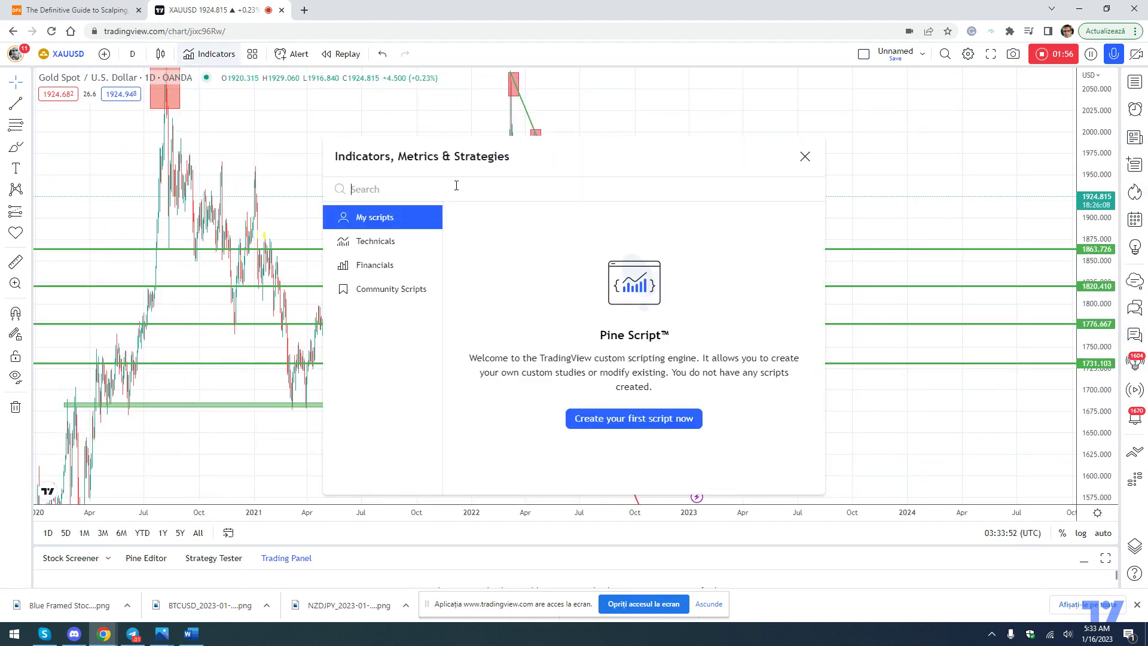
type("MA")
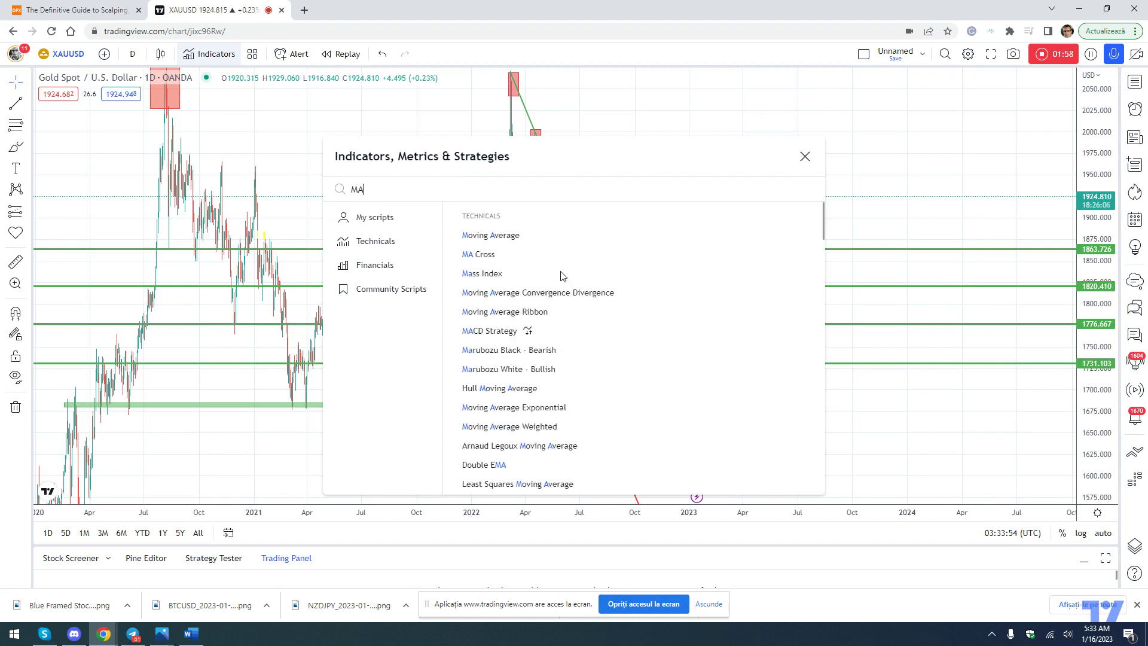
left_click(526, 236)
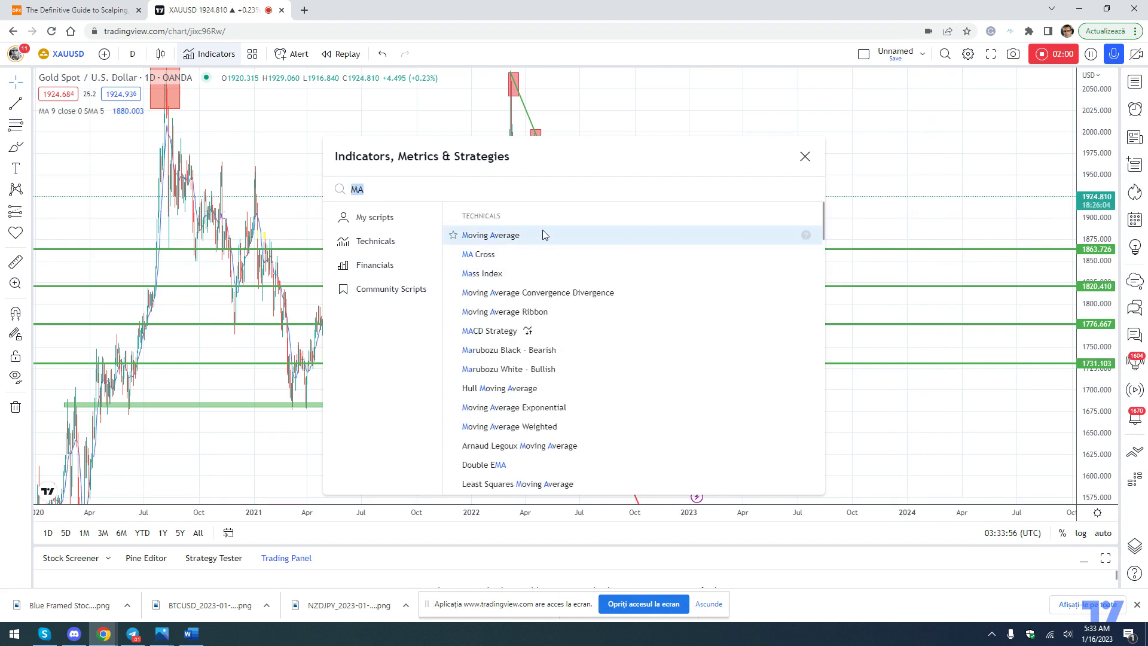
left_click(805, 156)
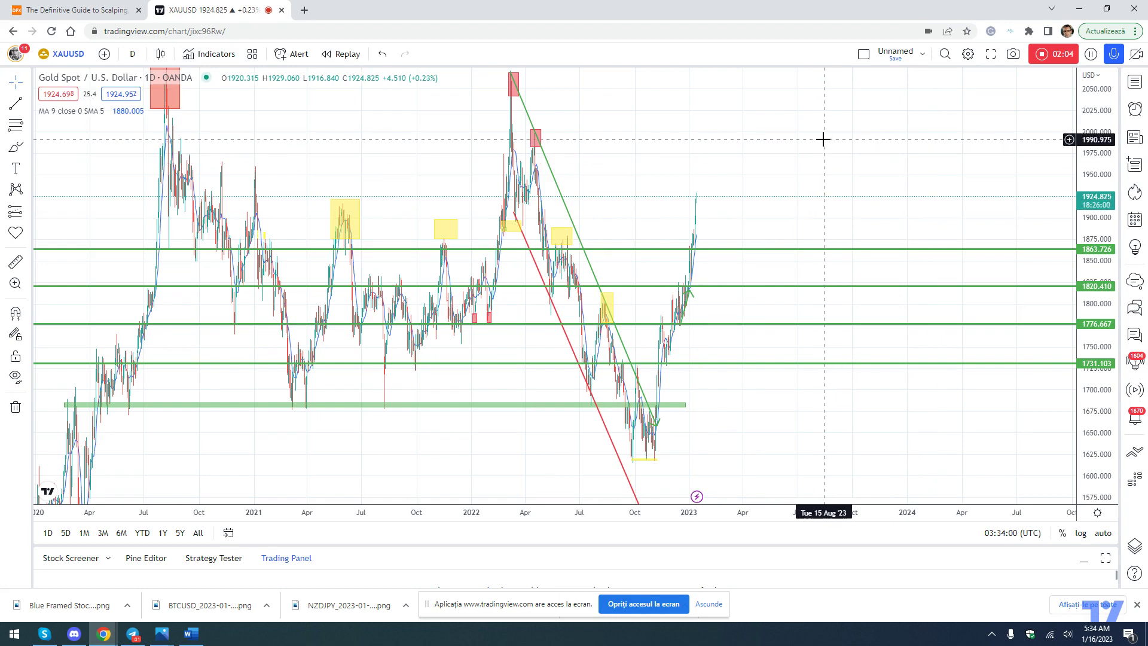
scroll(823, 139, "up", 5)
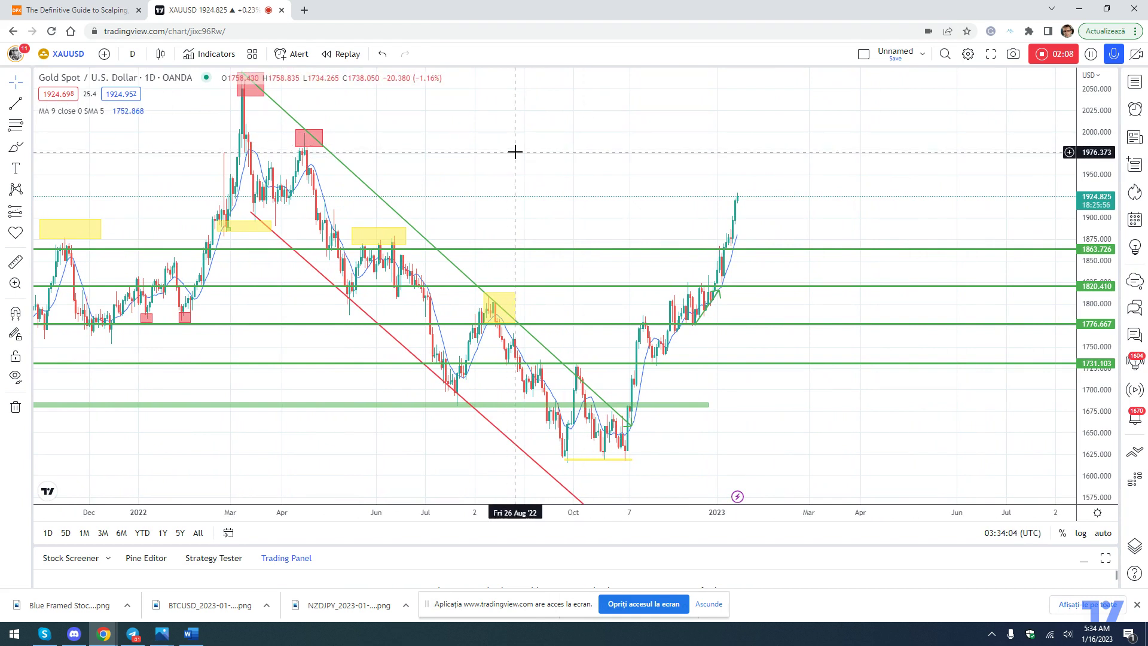
left_click(739, 242)
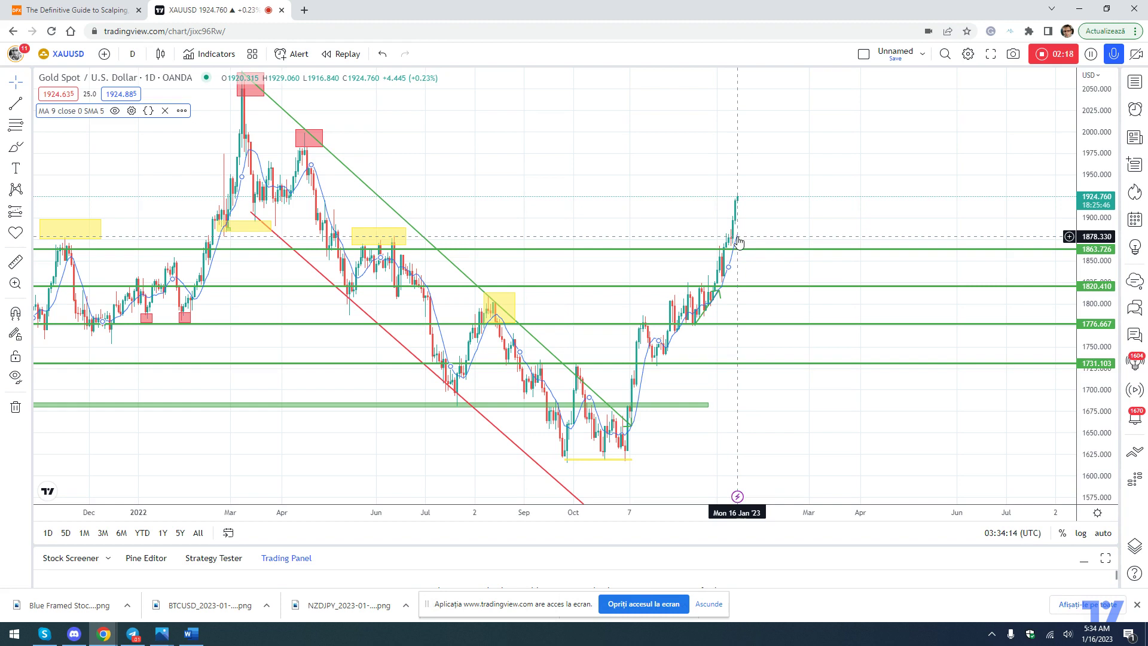
Change the moving average's Length to 50 in its settings.
left_click(131, 110)
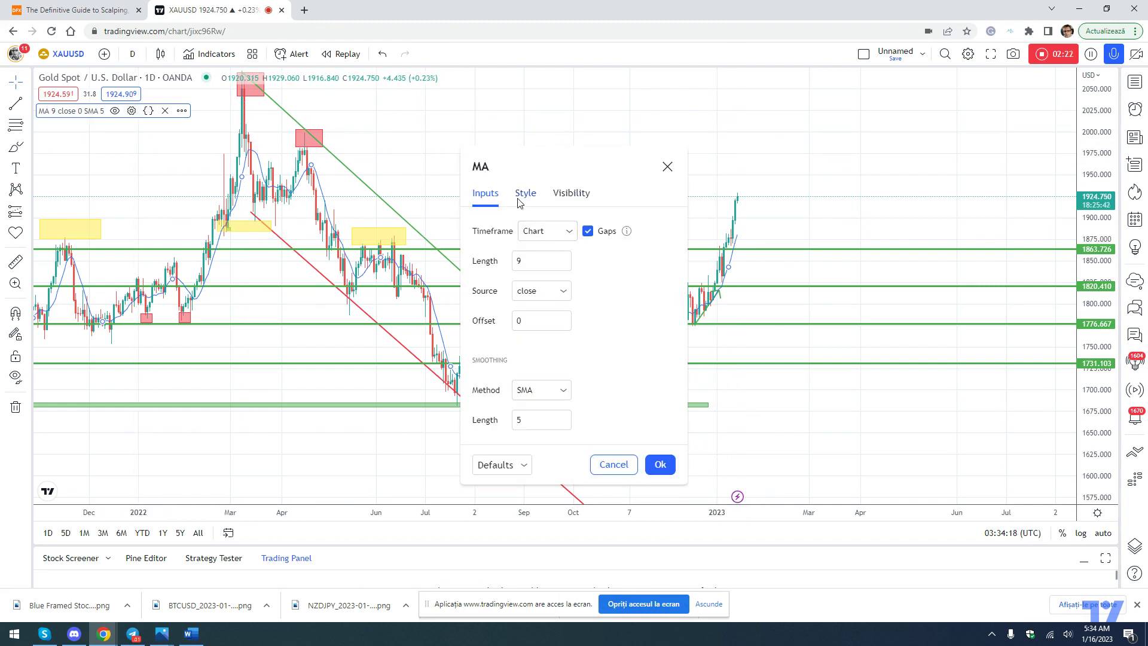
left_click(538, 259)
left_click(660, 464)
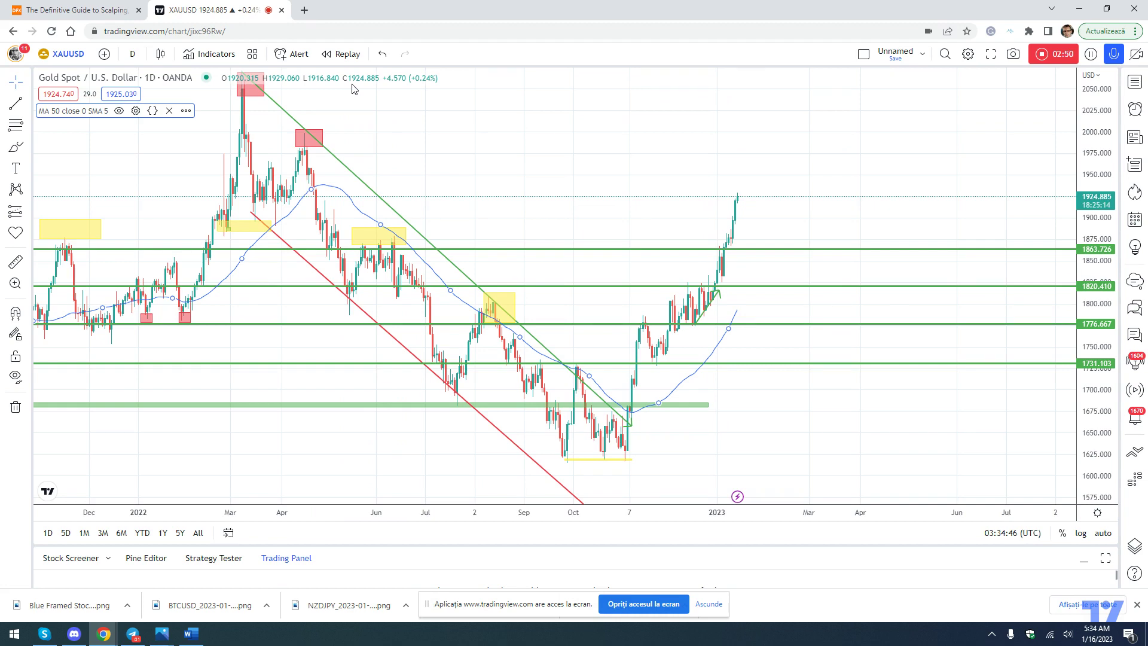
Switch to 1-hour candles, stretch the price scale, and pan to frame the recent rally.
left_click(132, 54)
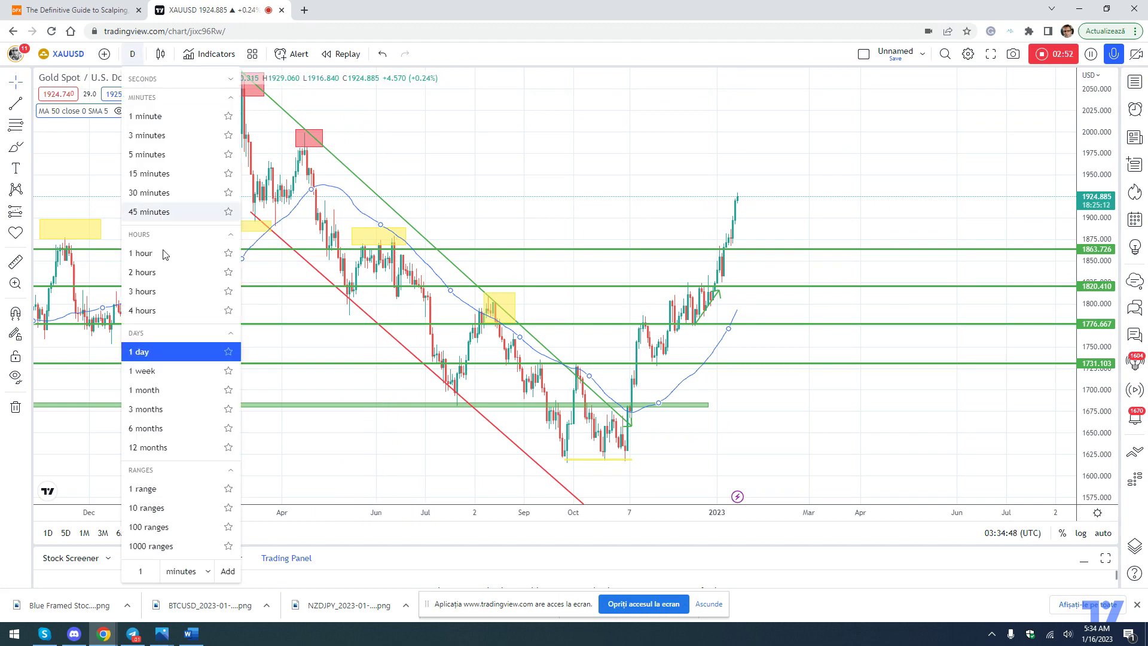
left_click(169, 253)
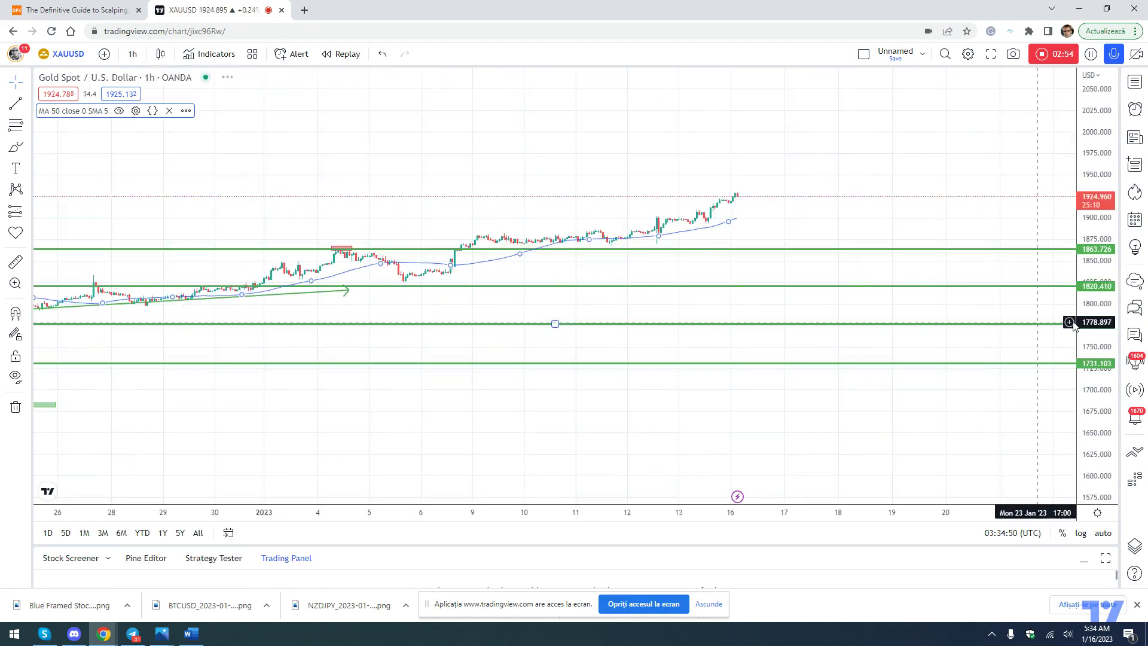
left_click_drag(1085, 326, 1102, 201)
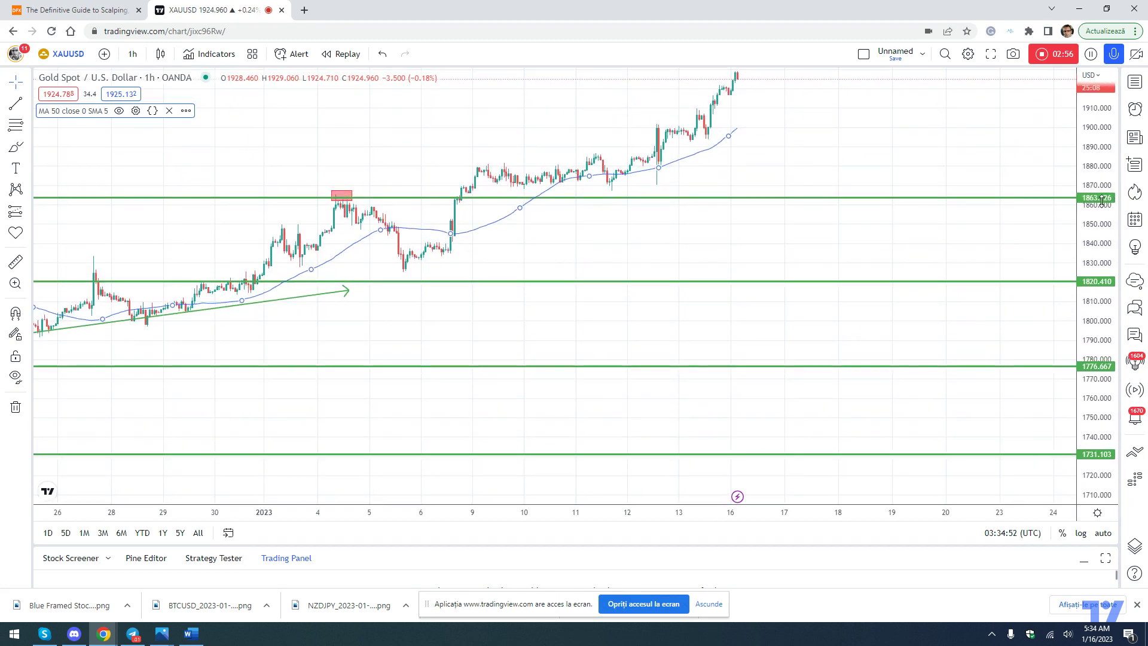
left_click_drag(672, 267, 686, 351)
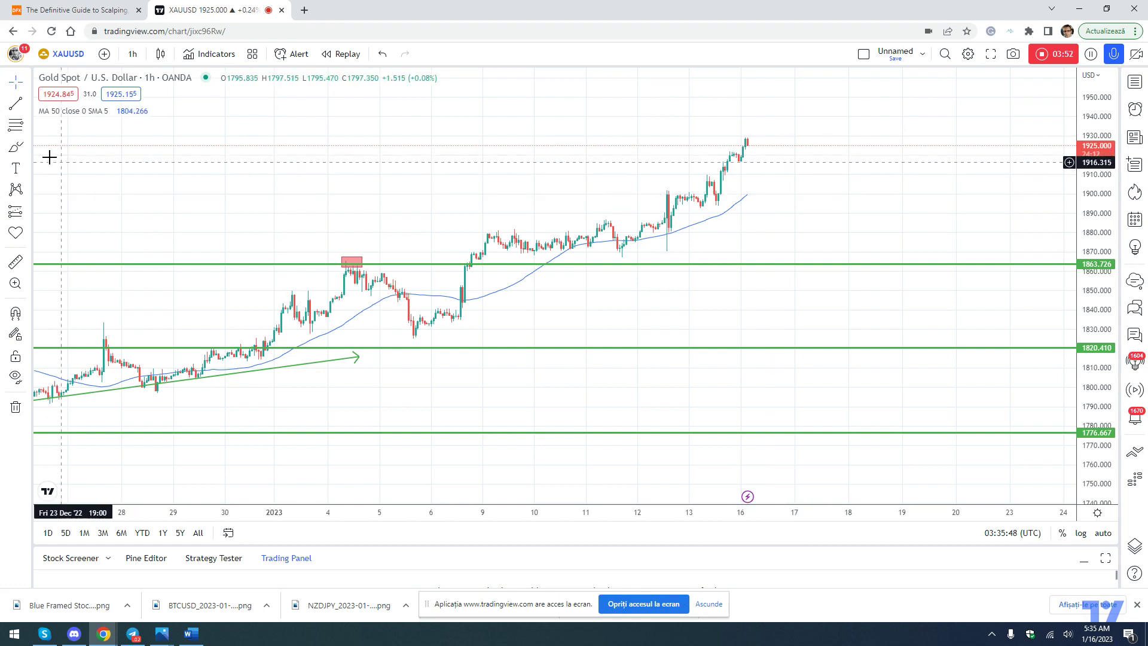
Draw a rectangle zone around 1900 spanning 12 to 17 January.
left_click(27, 146)
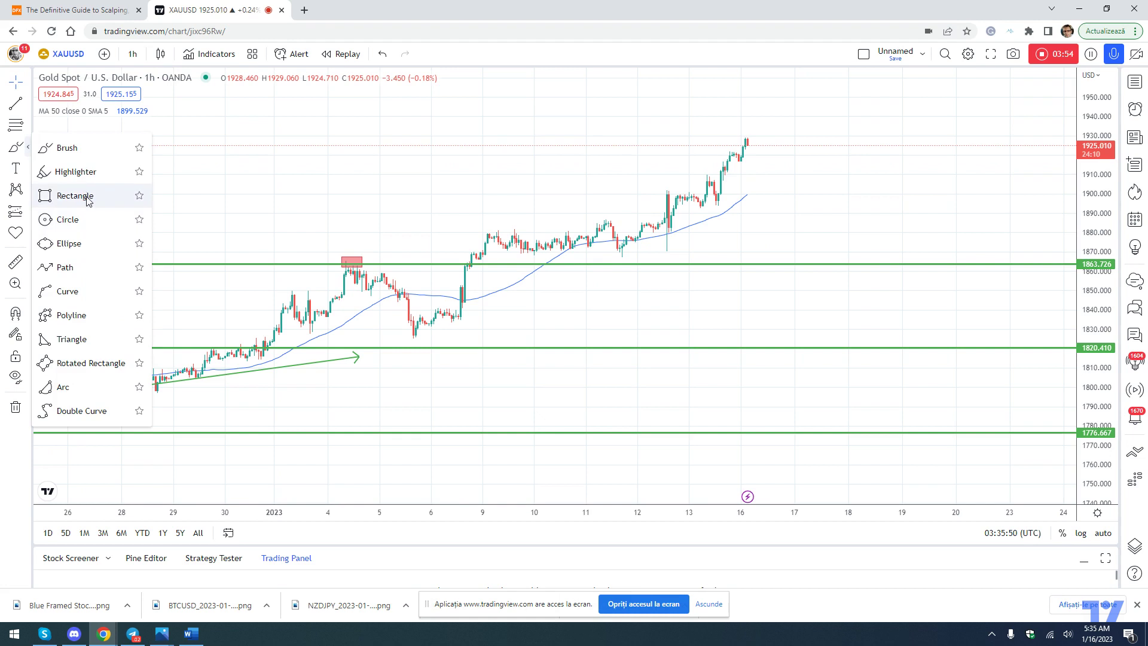
left_click(84, 196)
left_click(654, 192)
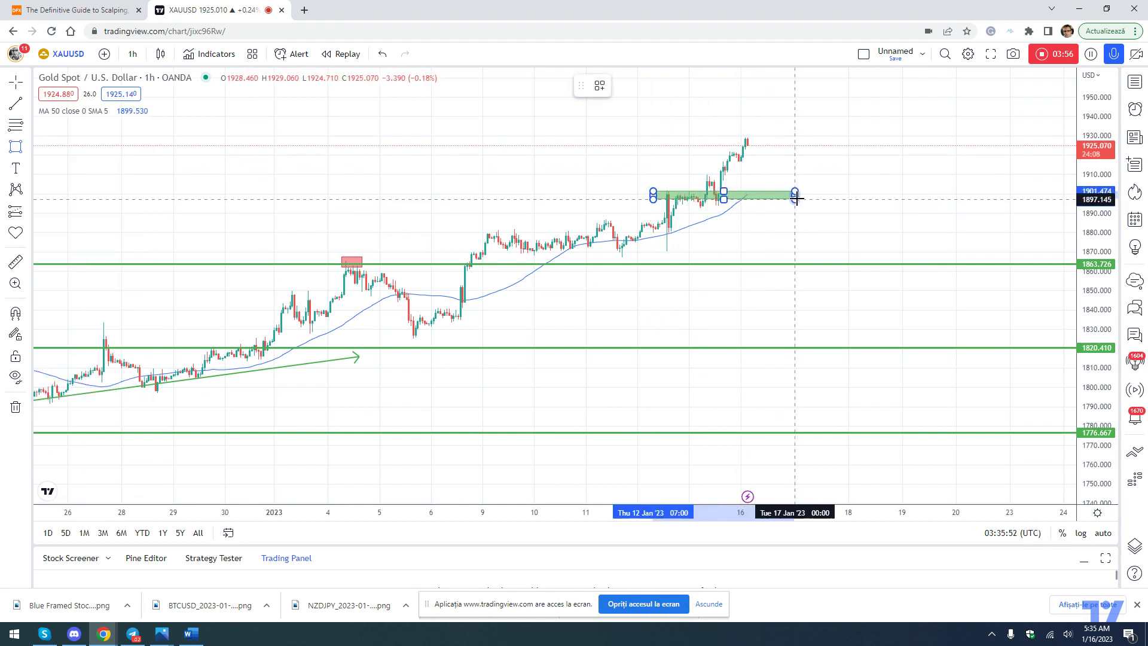
left_click(808, 197)
left_click(927, 167)
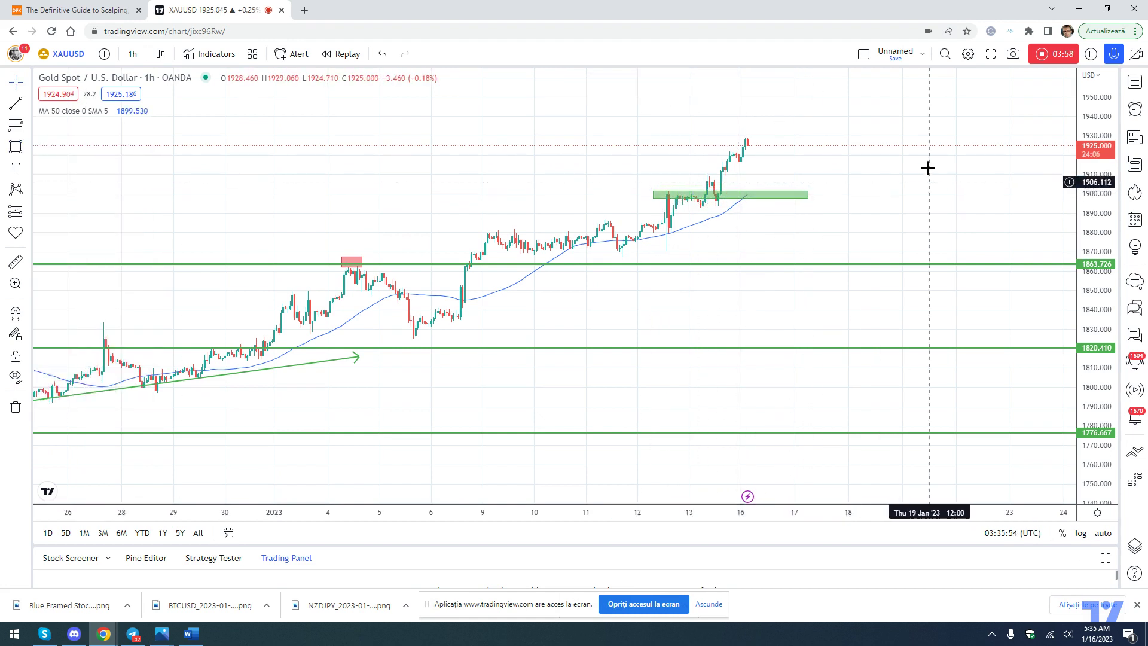